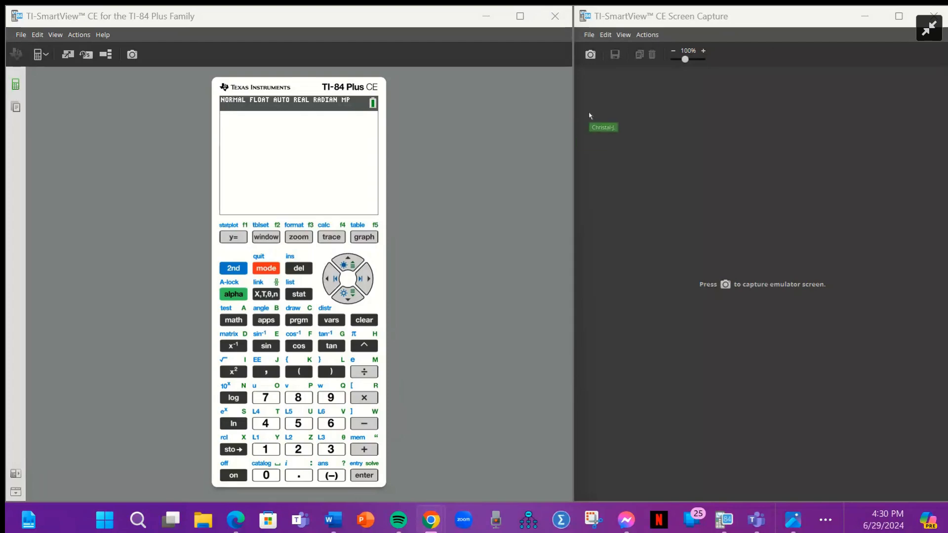
Open the list editor and enter 10.1, 8.4, 10.7 and 9.5 into L1, correcting a mistaken 1.1
{"action": "left_click", "coordinate": [112, 379]}
{"action": "key", "text": "s"}
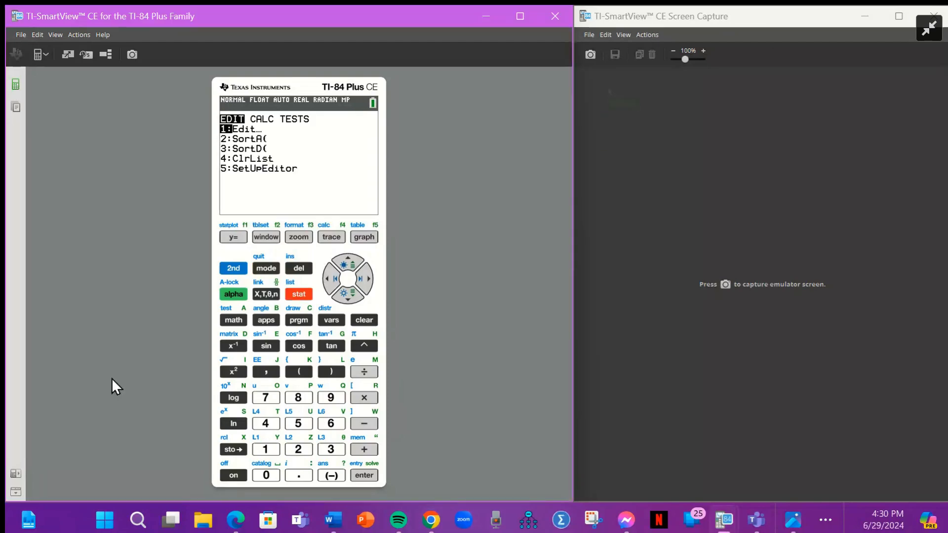
{"action": "key", "text": "Return"}
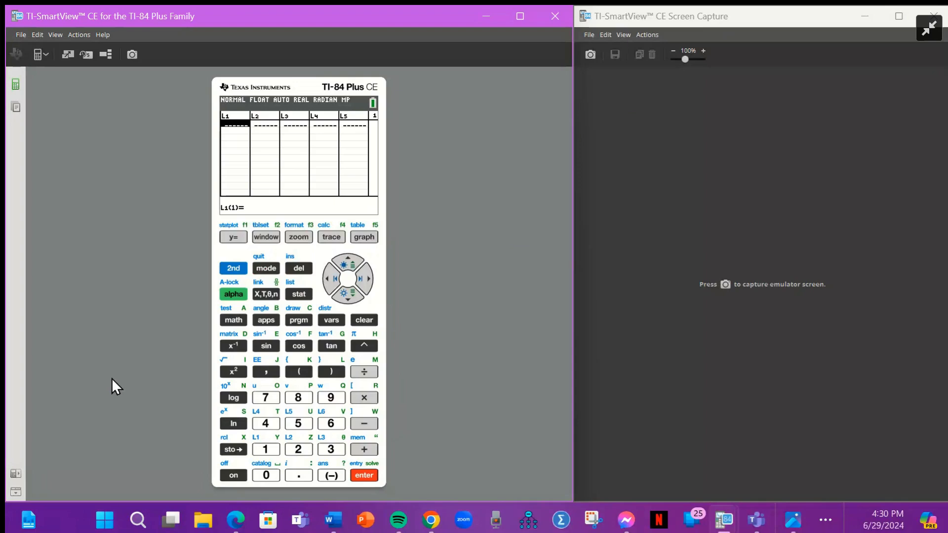
{"action": "type", "text": "1.1"}
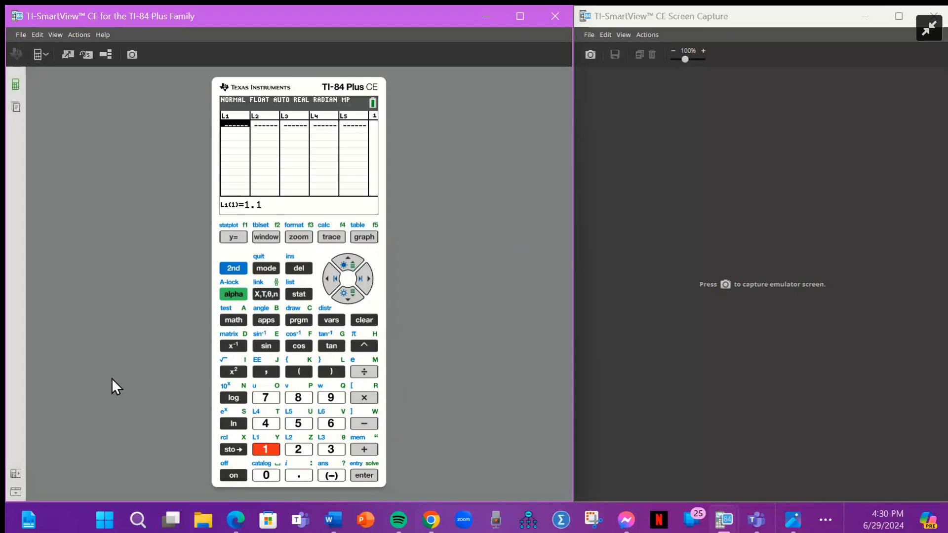
{"action": "key", "text": "BackSpace"}
{"action": "type", "text": "10.1"}
{"action": "key", "text": "Return"}
{"action": "type", "text": "8.4"}
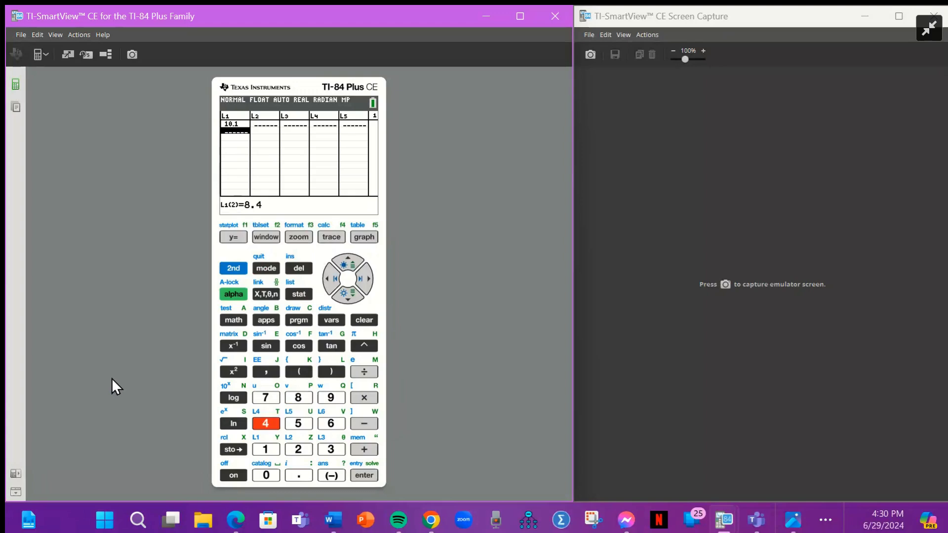
{"action": "key", "text": "Return"}
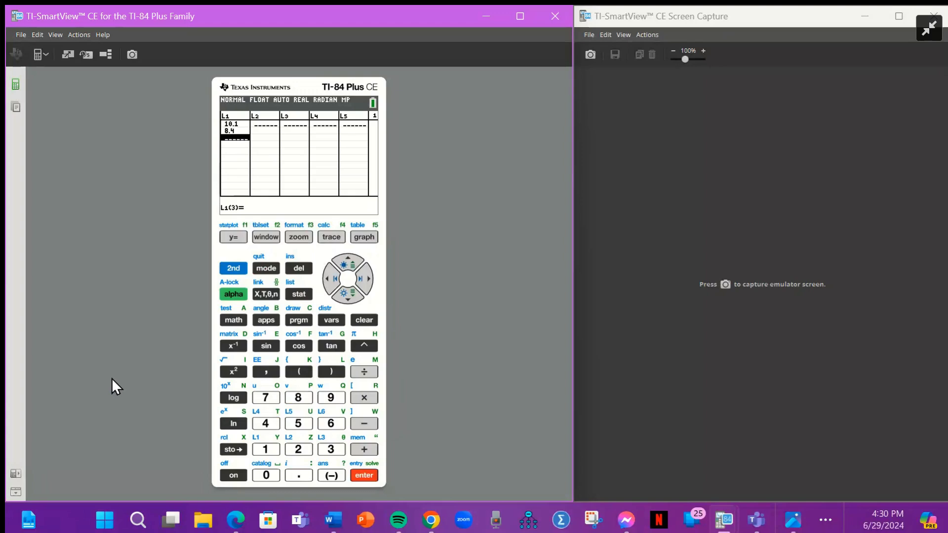
{"action": "type", "text": "10.7"}
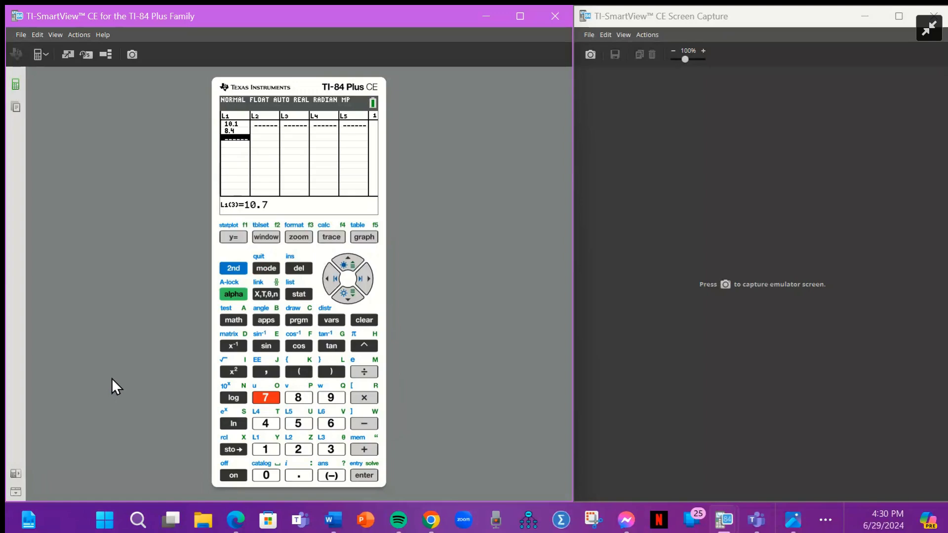
{"action": "key", "text": "Return"}
{"action": "type", "text": "9.5"}
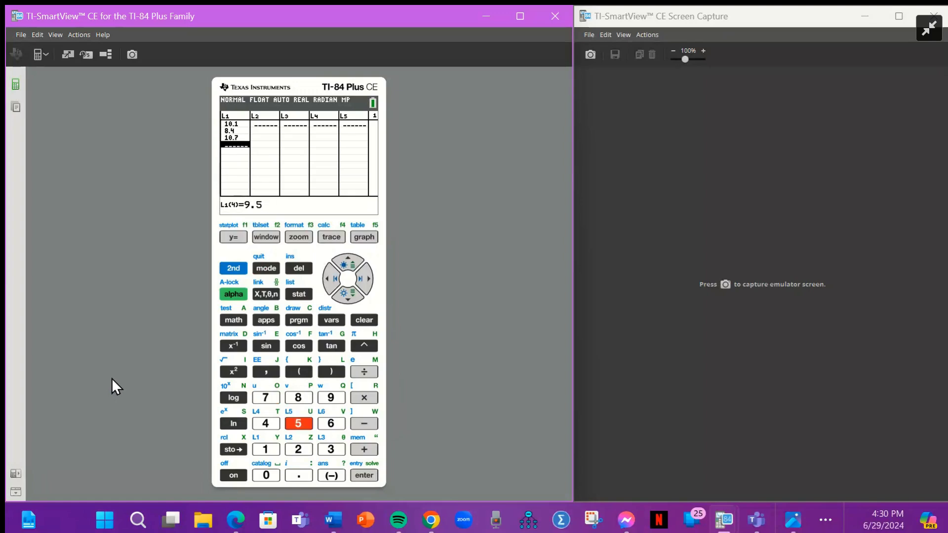
{"action": "key", "text": "Return"}
Enter the remaining L1 values 9.4, 9.8, 10, 9.9, 11.2 and 12.1
{"action": "type", "text": "9.4"}
{"action": "key", "text": "Return"}
{"action": "type", "text": "9.8"}
{"action": "key", "text": "Return"}
{"action": "type", "text": "10"}
{"action": "key", "text": "Return"}
{"action": "type", "text": "9.9"}
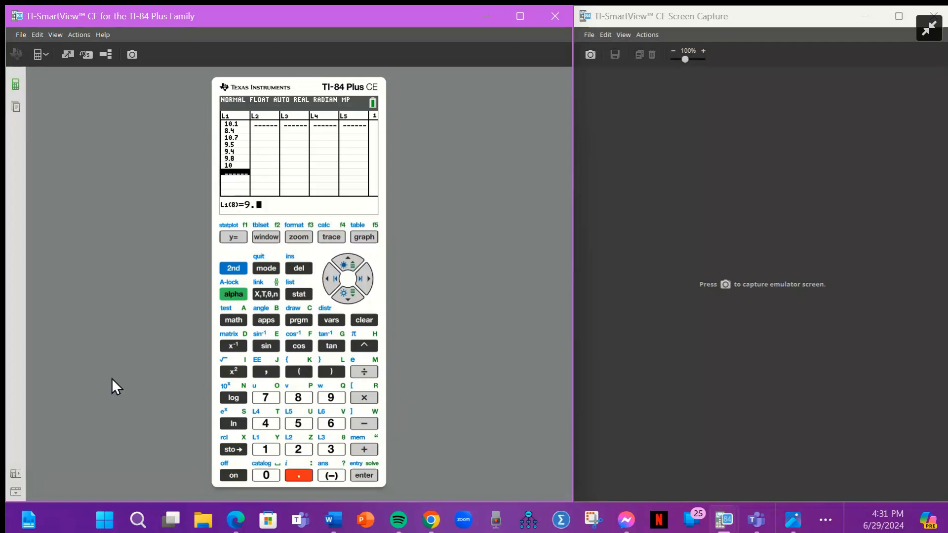
{"action": "key", "text": "Return"}
{"action": "type", "text": "11.2"}
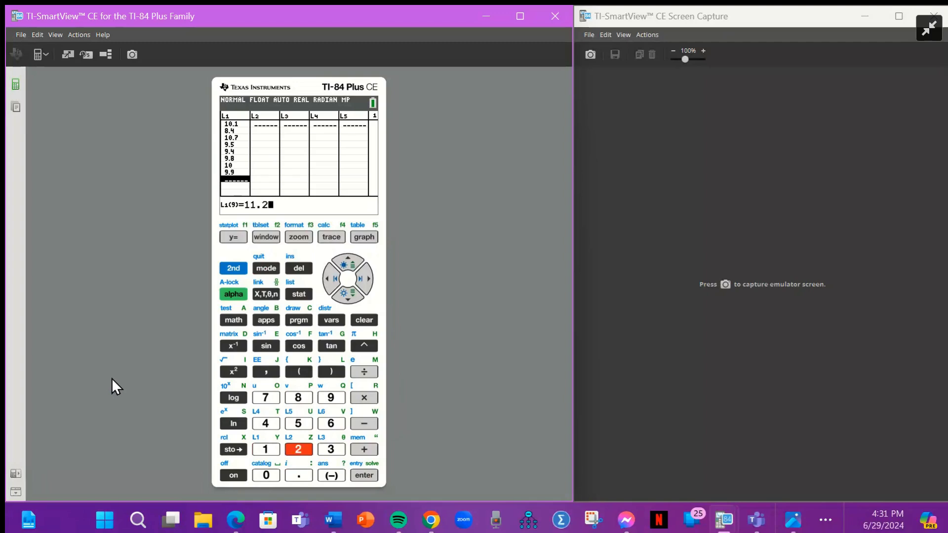
{"action": "key", "text": "Return"}
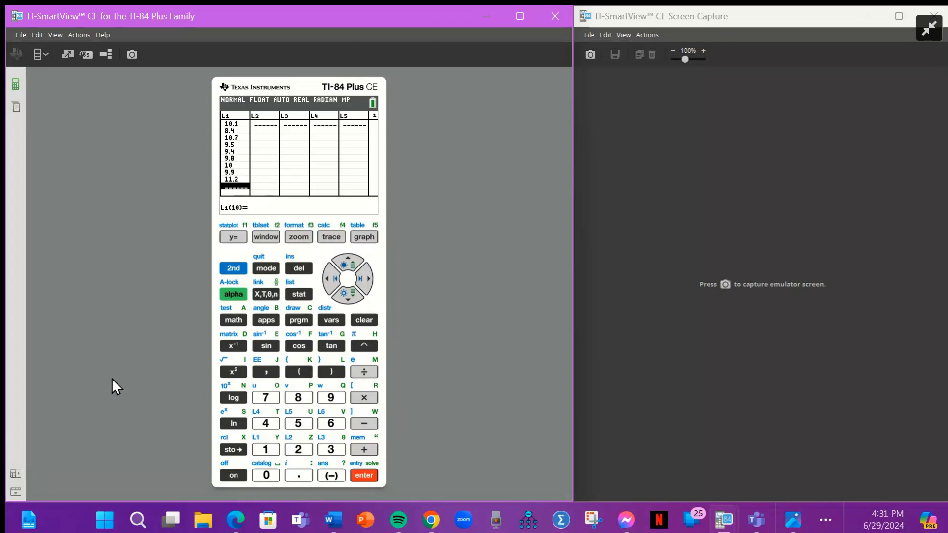
{"action": "type", "text": "12.1"}
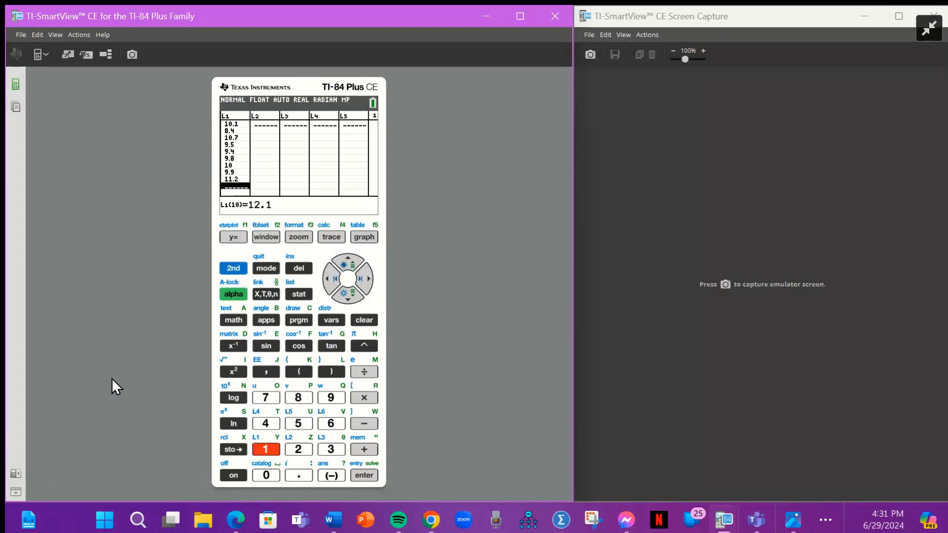
{"action": "key", "text": "Return"}
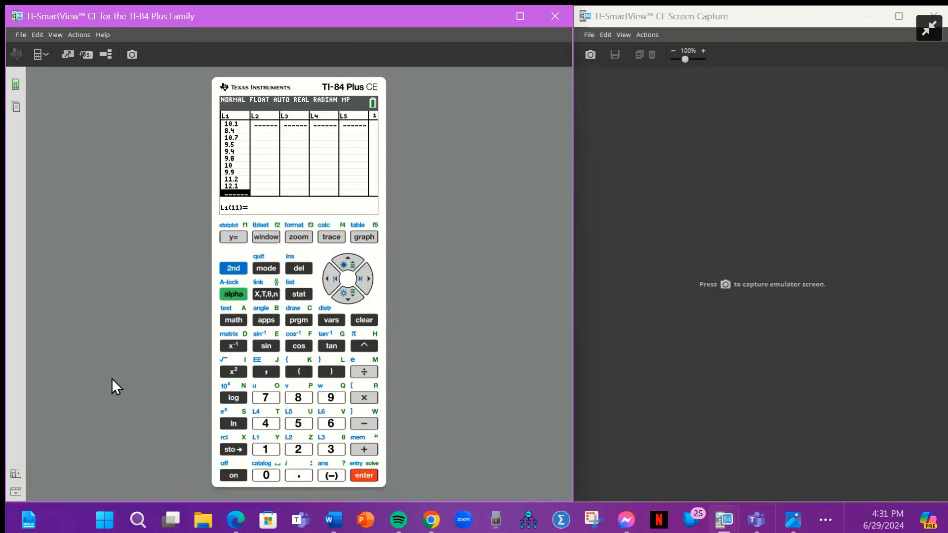
Define the L2 heading as L1×L1 and scroll through the resulting squares 102.01 to 146.41
{"action": "key", "text": "Right"}
{"action": "key", "text": "Up"}
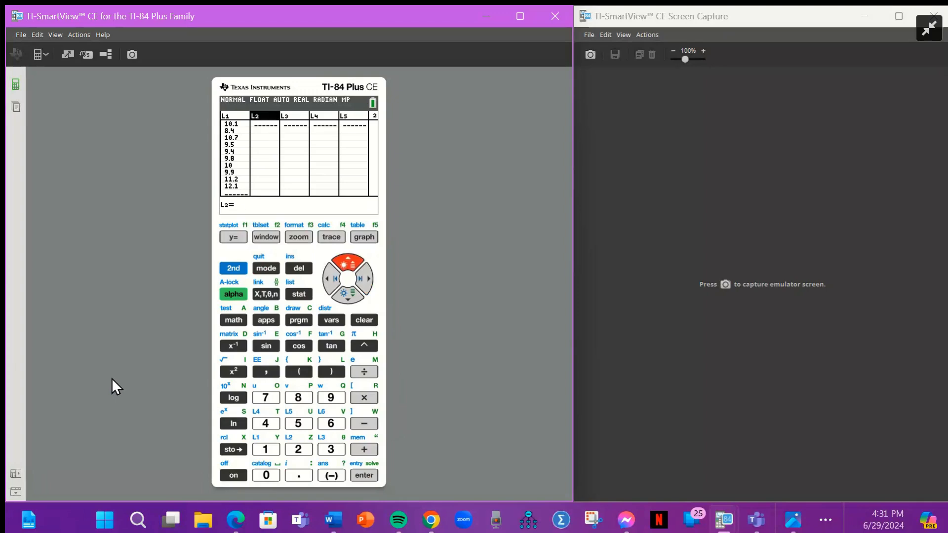
{"action": "key", "text": "shift"}
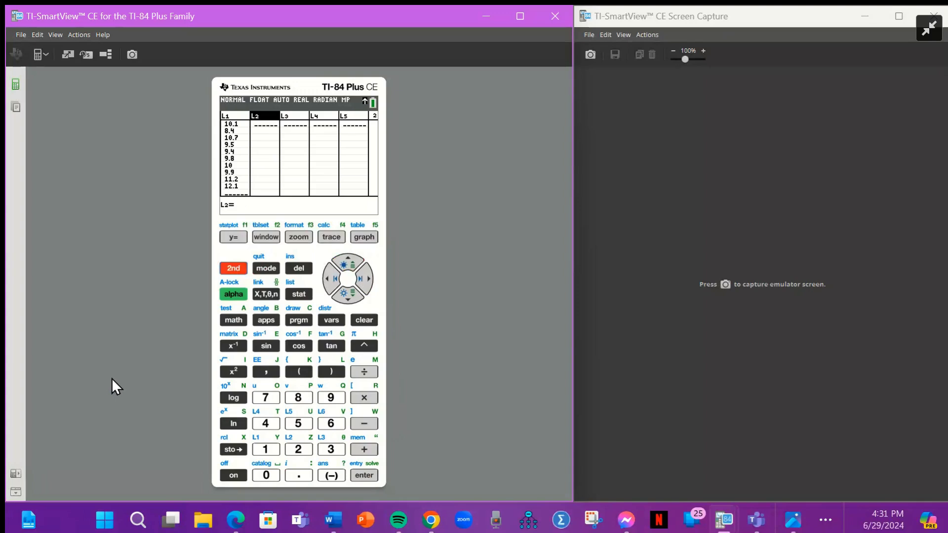
{"action": "key", "text": "1"}
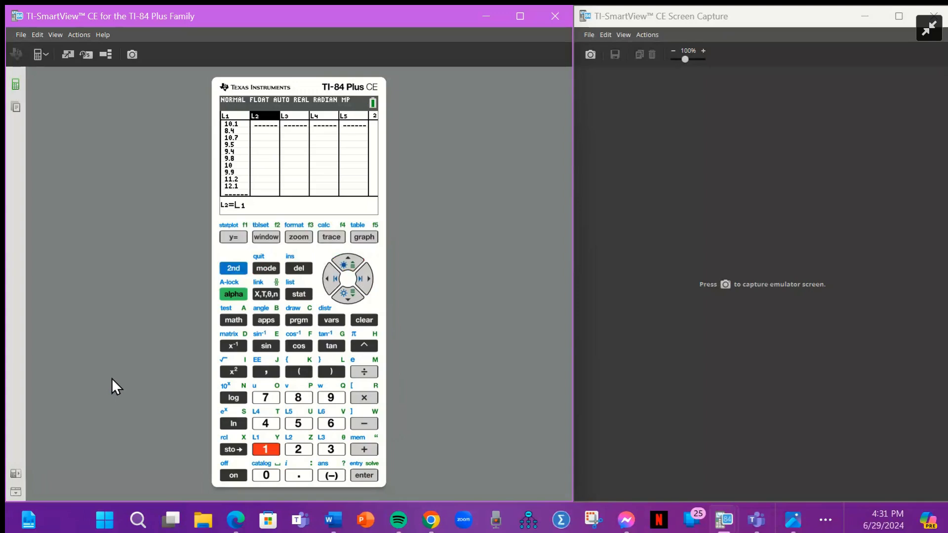
{"action": "key", "text": "asterisk"}
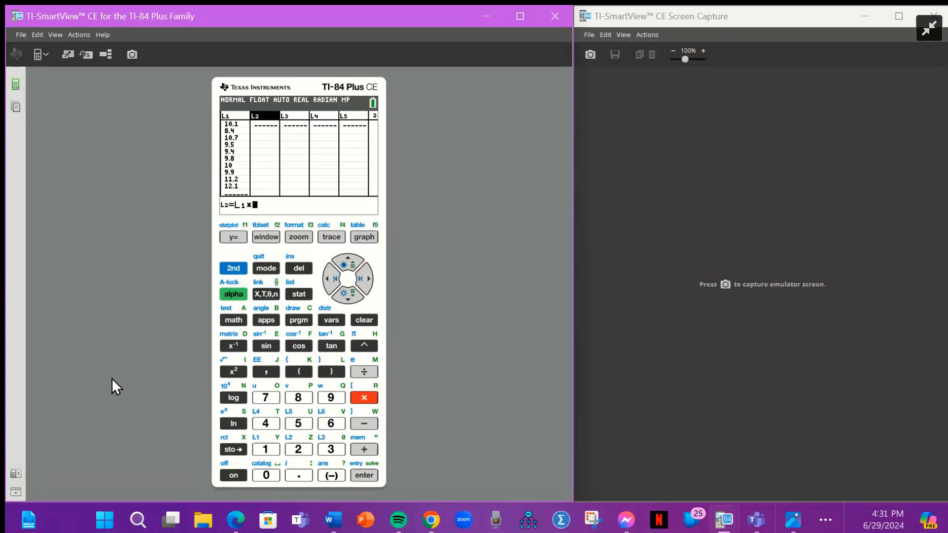
{"action": "key", "text": "shift"}
{"action": "key", "text": "1"}
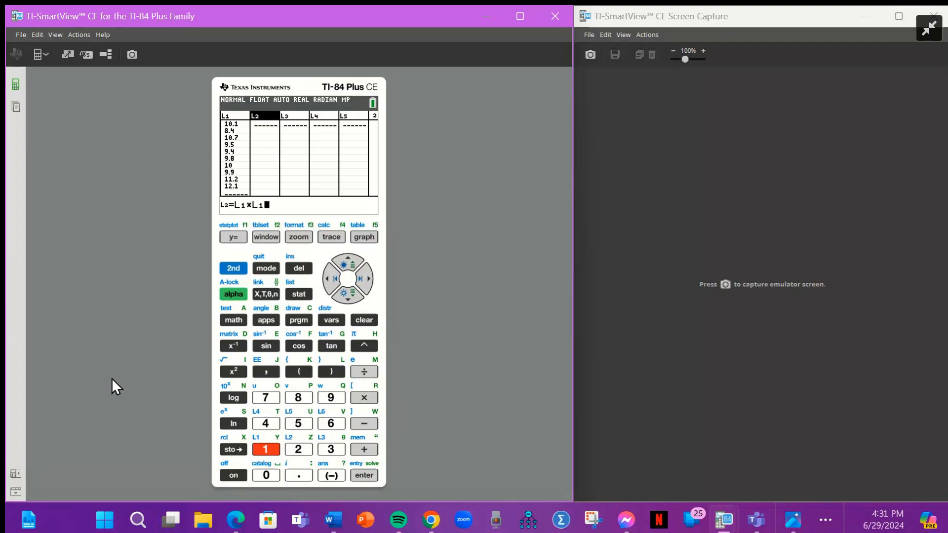
{"action": "key", "text": "Down"}
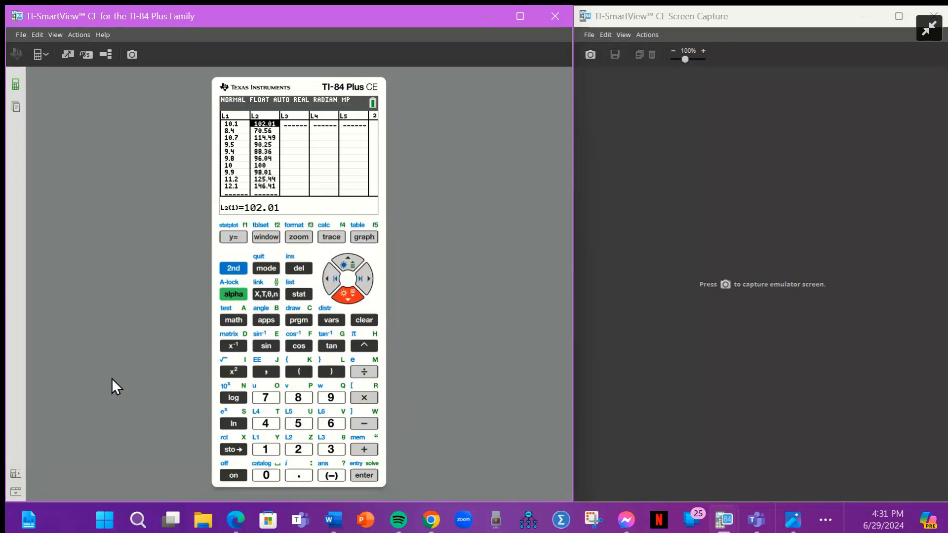
{"action": "key", "text": "Down"}
{"action": "key", "text": "Down"}
{"action": "key", "text": "Down"}
{"action": "key", "text": "Down"}
{"action": "key", "text": "Down"}
{"action": "key", "text": "Down"}
{"action": "key", "text": "Down"}
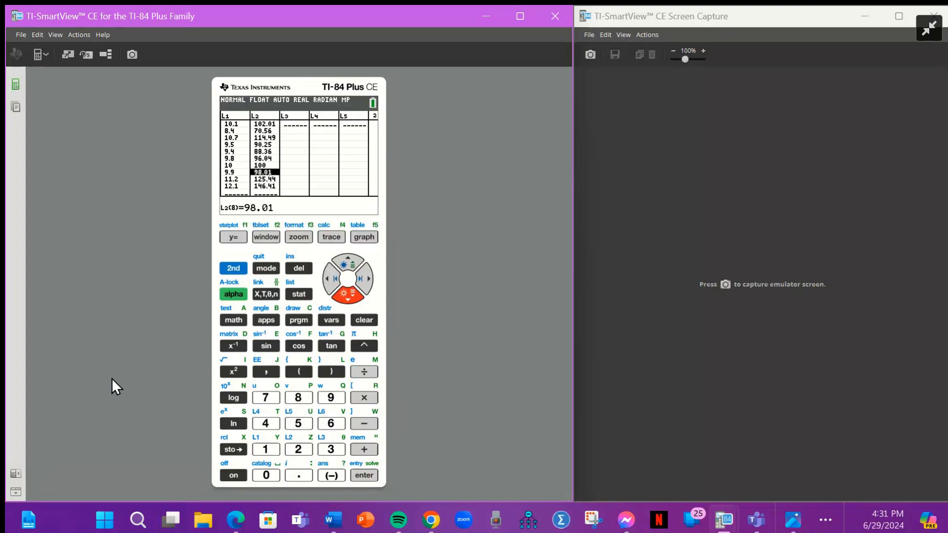
{"action": "key", "text": "Down"}
{"action": "key", "text": "Down"}
{"action": "key", "text": "Up"}
{"action": "key", "text": "Up"}
{"action": "key", "text": "Up"}
{"action": "key", "text": "Up"}
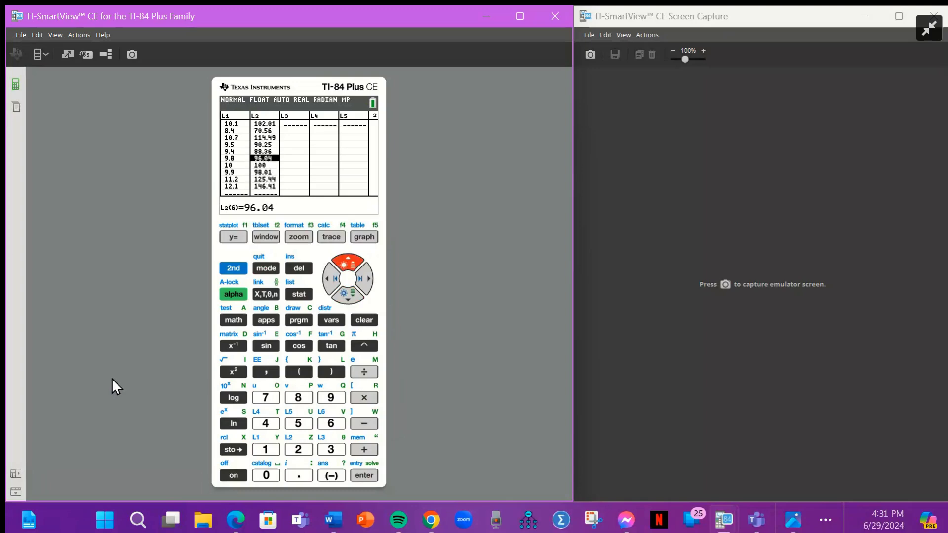
{"action": "key", "text": "Up"}
{"action": "key", "text": "Up"}
{"action": "key", "text": "Up"}
{"action": "key", "text": "Up"}
{"action": "key", "text": "Up"}
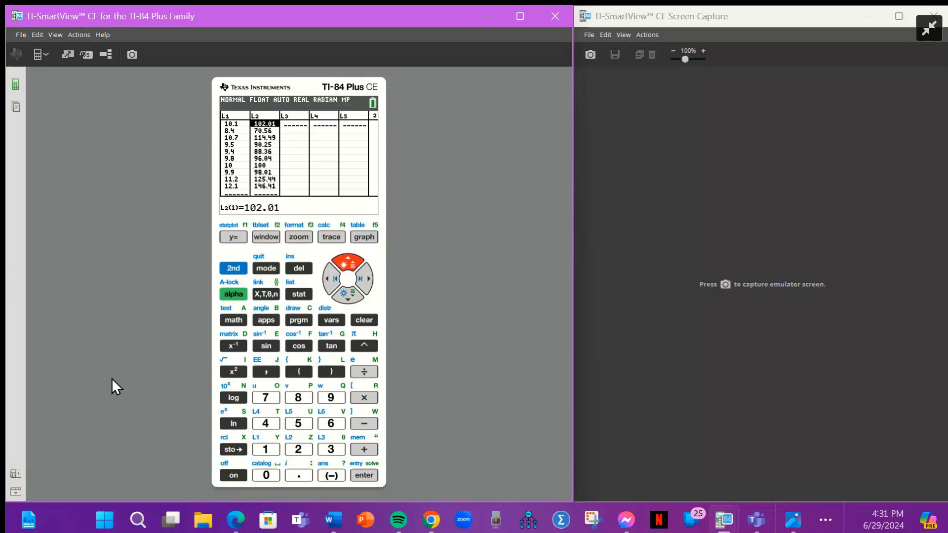
Choose 1-Var Stats from the STAT CALC menu, with List set to L1
{"action": "key", "text": "Left"}
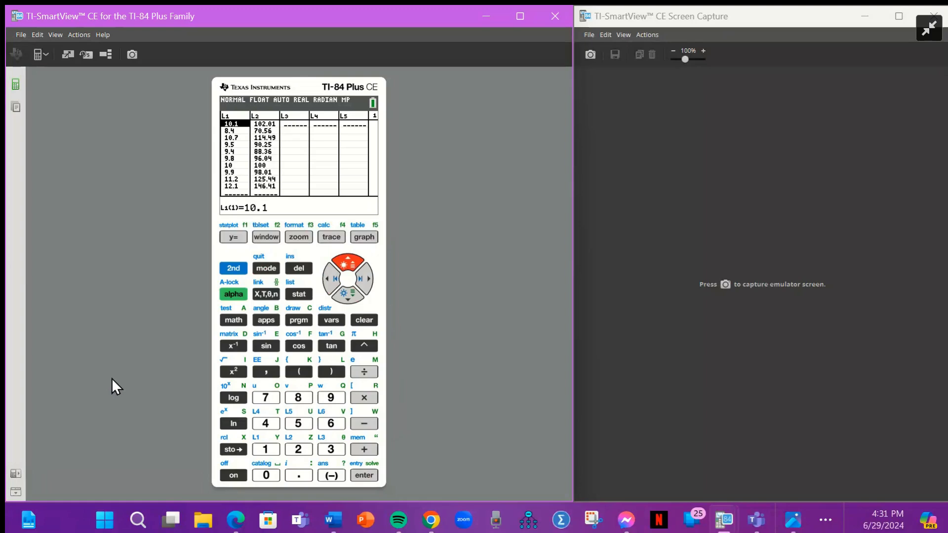
{"action": "key", "text": "Up"}
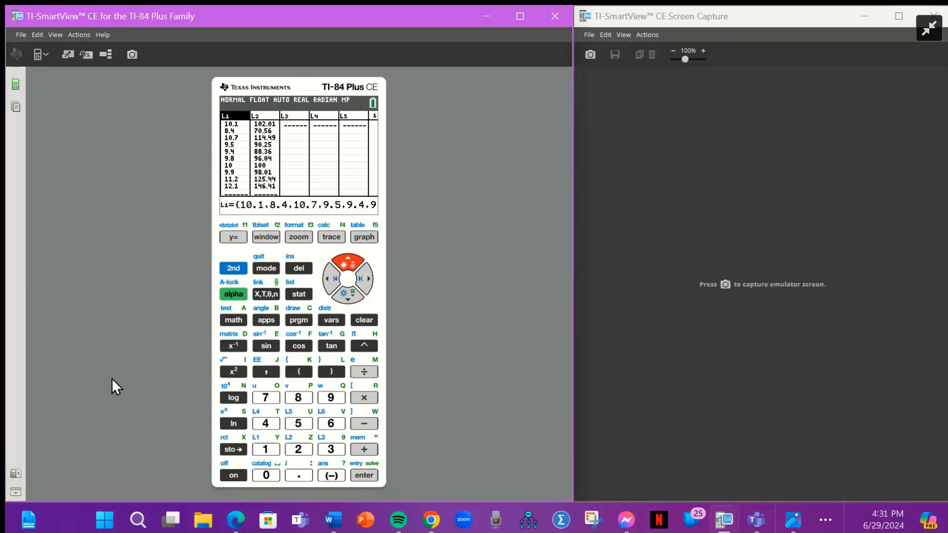
{"action": "key", "text": "ctrl+s"}
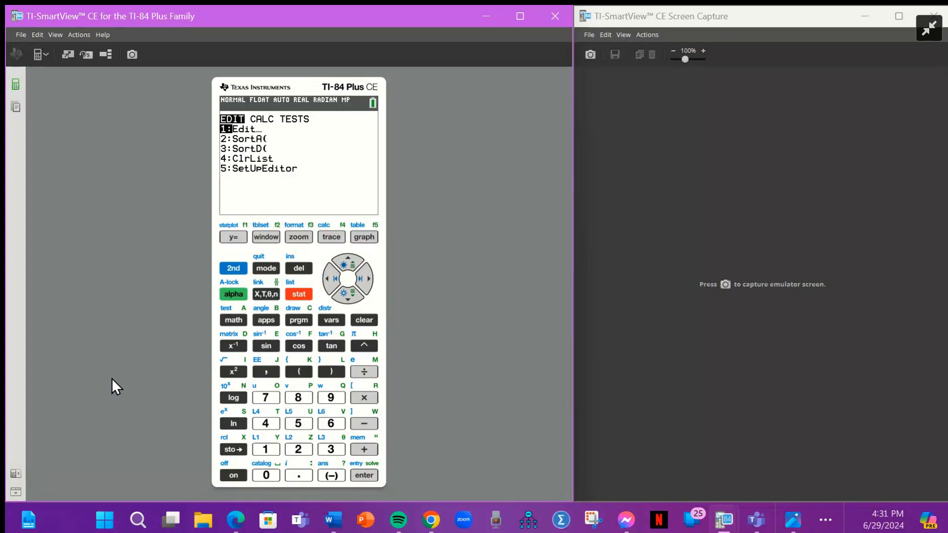
{"action": "key", "text": "Right"}
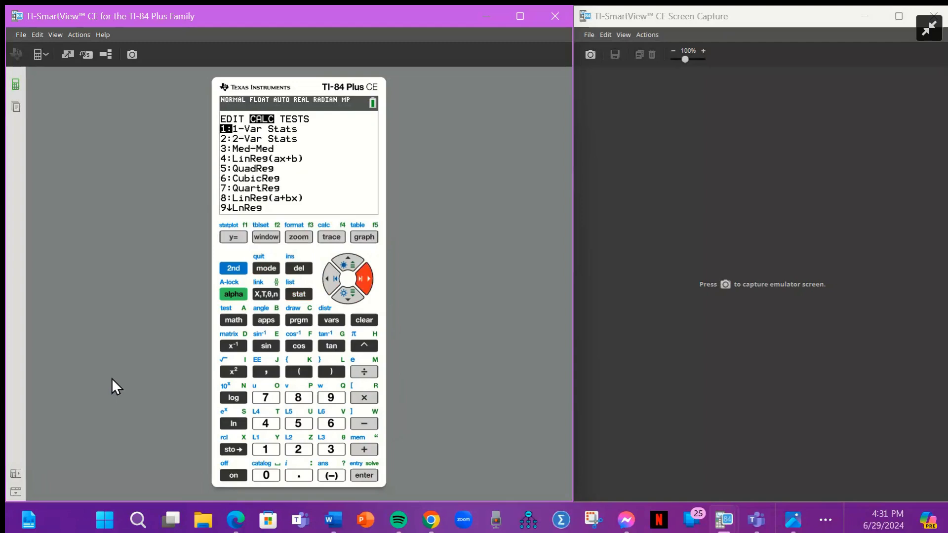
{"action": "key", "text": "Return"}
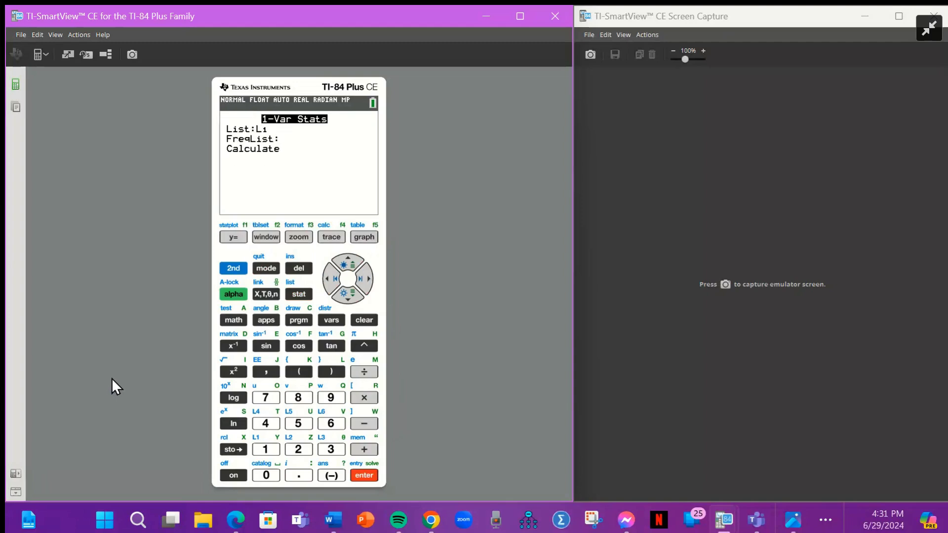
Calculate 1-Var Stats for L1 (x̄=10.11, Sx=1.024640858, n=10) and save the screen as Capture 5
{"action": "key", "text": "Down"}
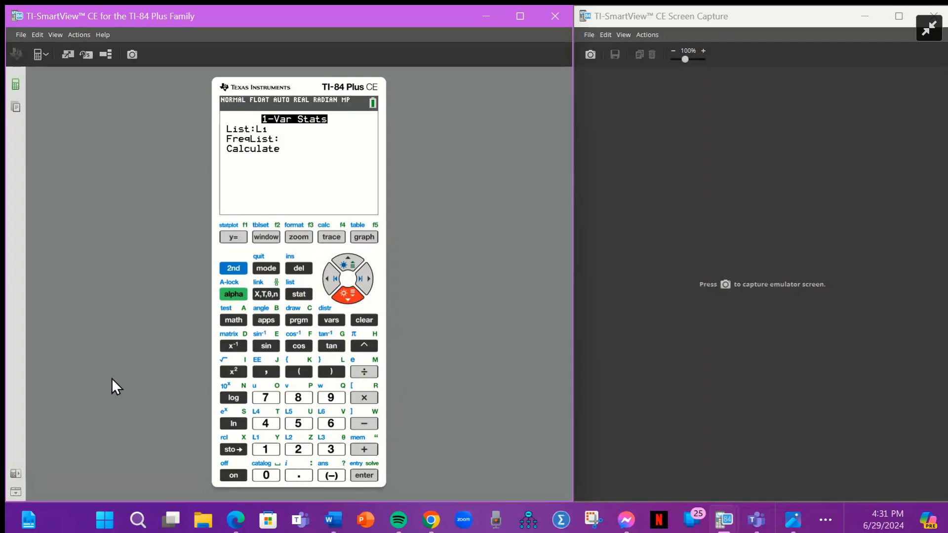
{"action": "key", "text": "Down"}
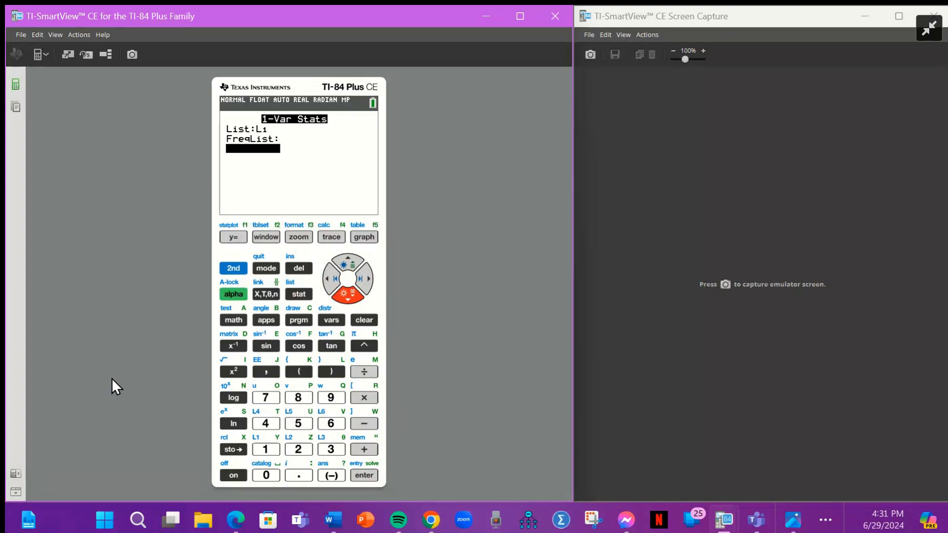
{"action": "key", "text": "Return"}
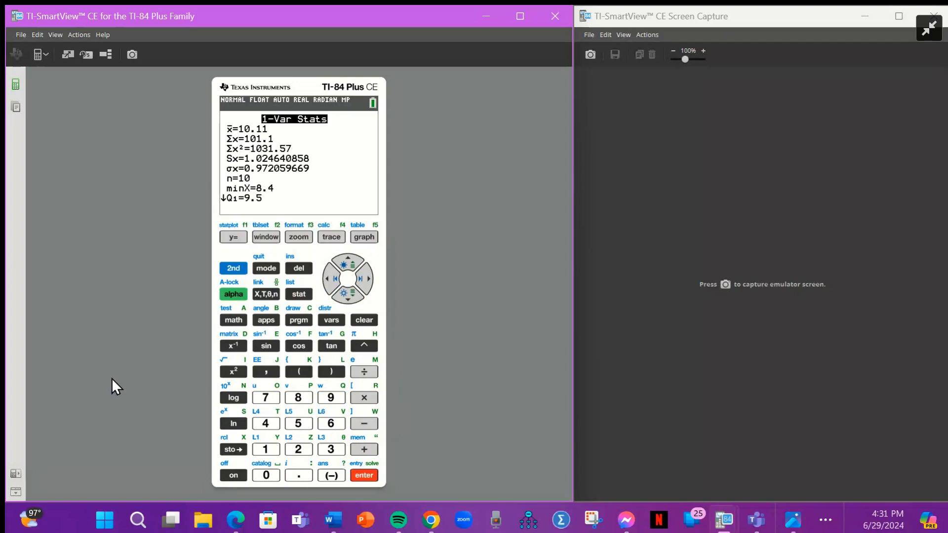
{"action": "left_click", "coordinate": [133, 55]}
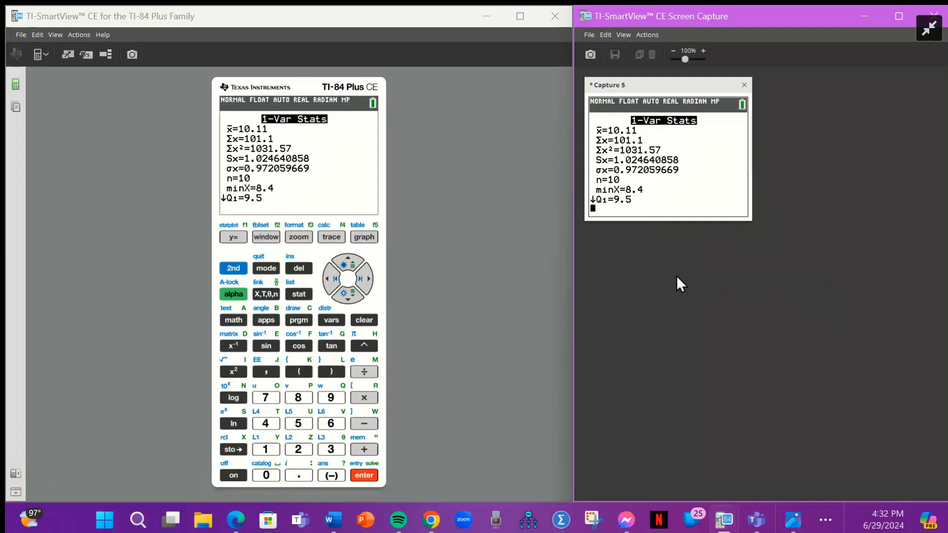
Leave the Screen Capture window and bring the whiteboard with the X and X² table into view
{"action": "left_click", "coordinate": [489, 272]}
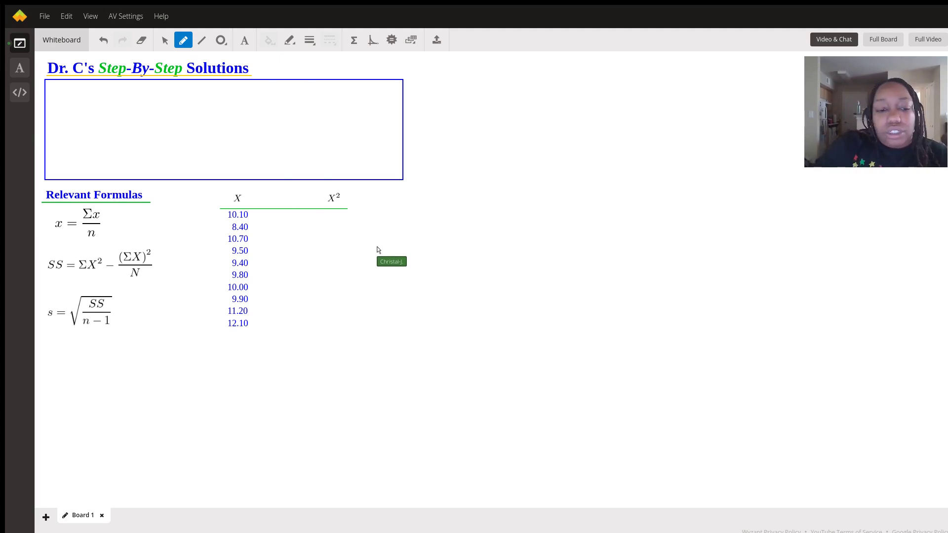
Type the squares 102.01, 70.56, 114.49, 90.25, 88.36, 96.04, 100, 98.01, 125.44, 146.41 into the X² column
{"action": "type", "text": "102.01"}
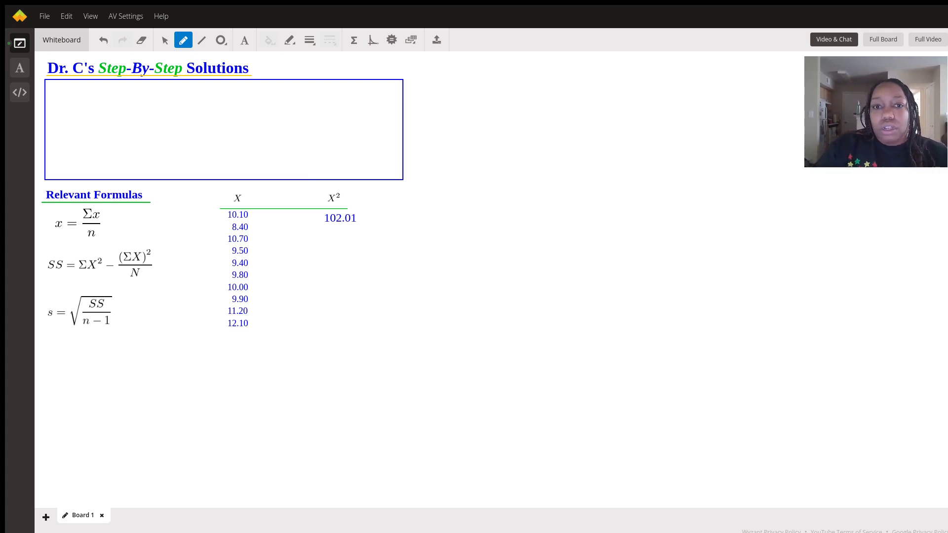
{"action": "key", "text": "Return"}
{"action": "type", "text": "70.56"}
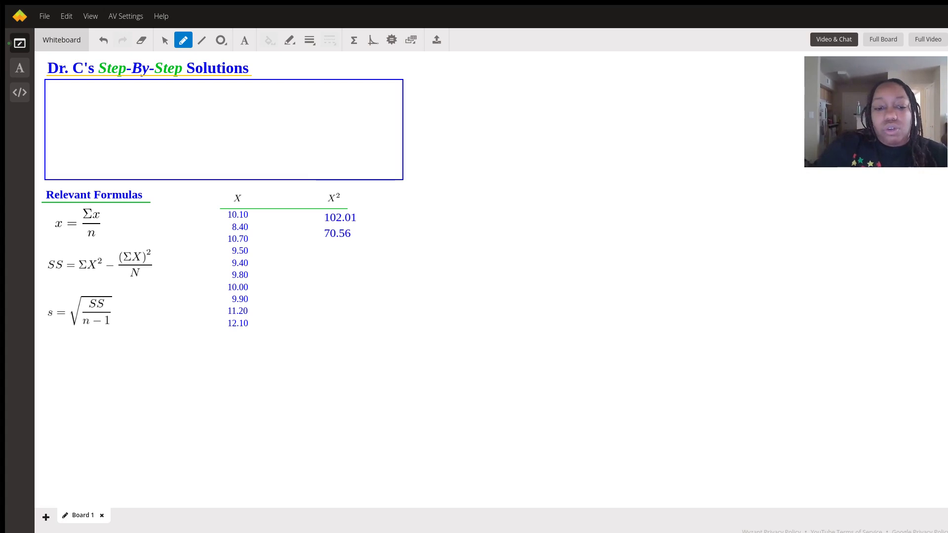
{"action": "key", "text": "Return"}
{"action": "type", "text": "114.49"}
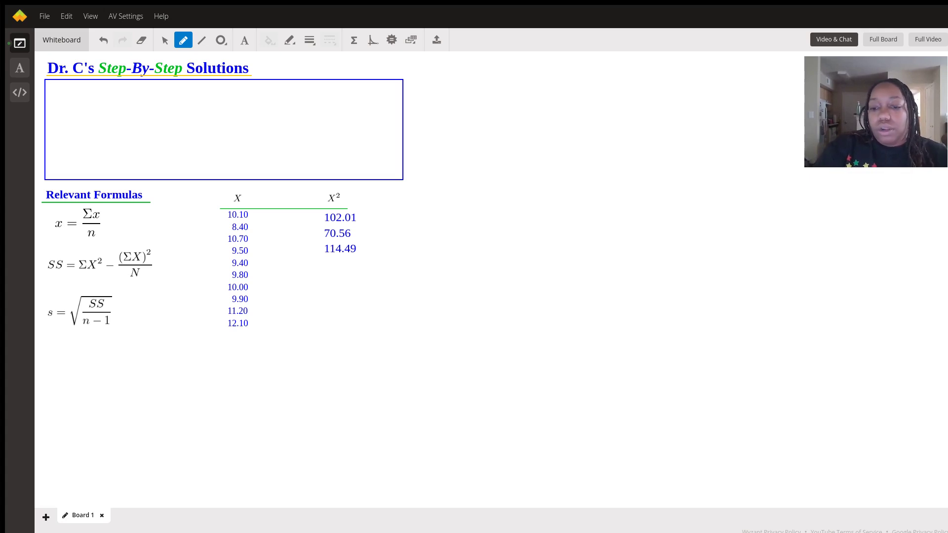
{"action": "key", "text": "Return"}
{"action": "type", "text": "90.25"}
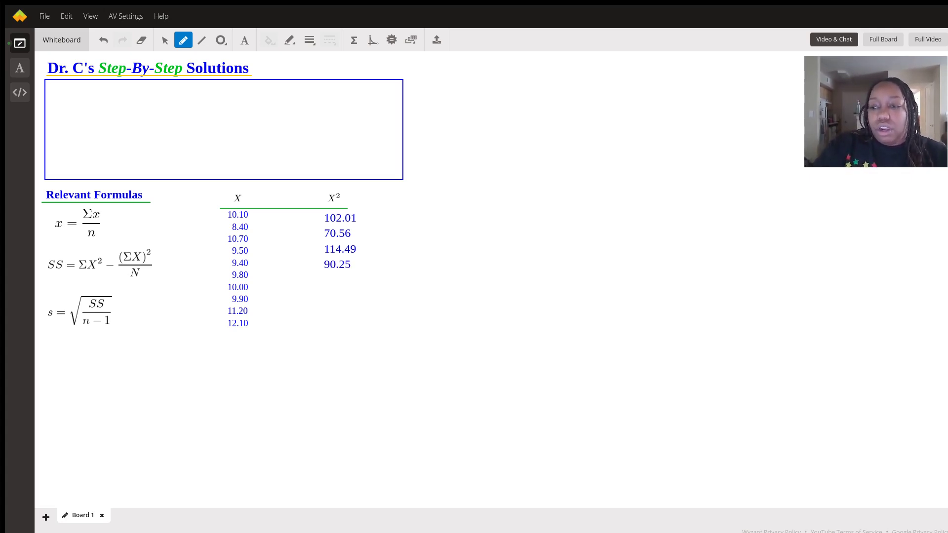
{"action": "key", "text": "Return"}
{"action": "type", "text": "88"}
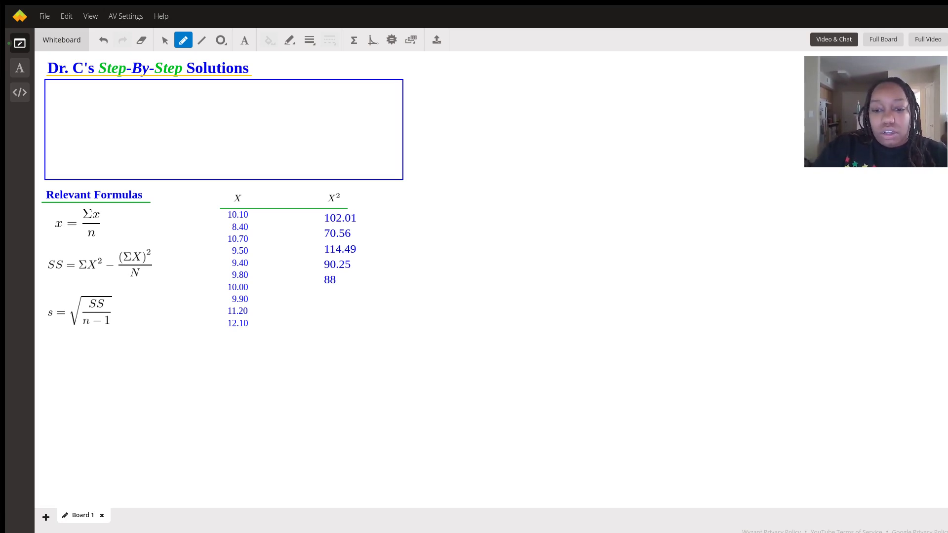
{"action": "type", "text": ".36 "}
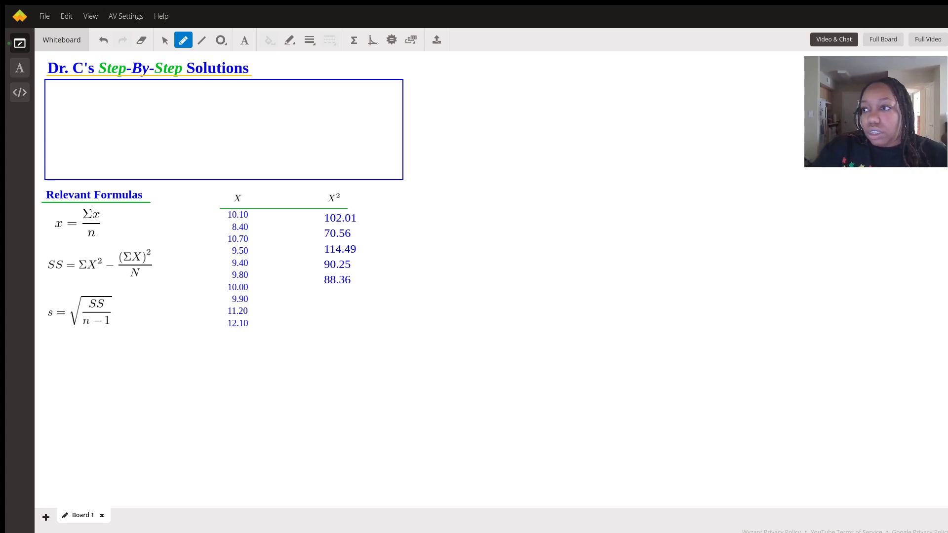
{"action": "type", "text": "9"}
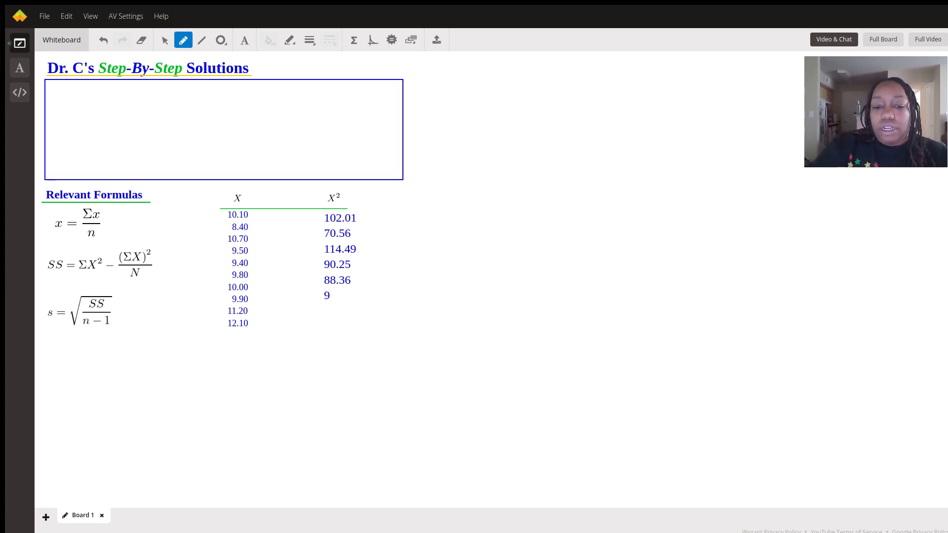
{"action": "type", "text": "6.04 "}
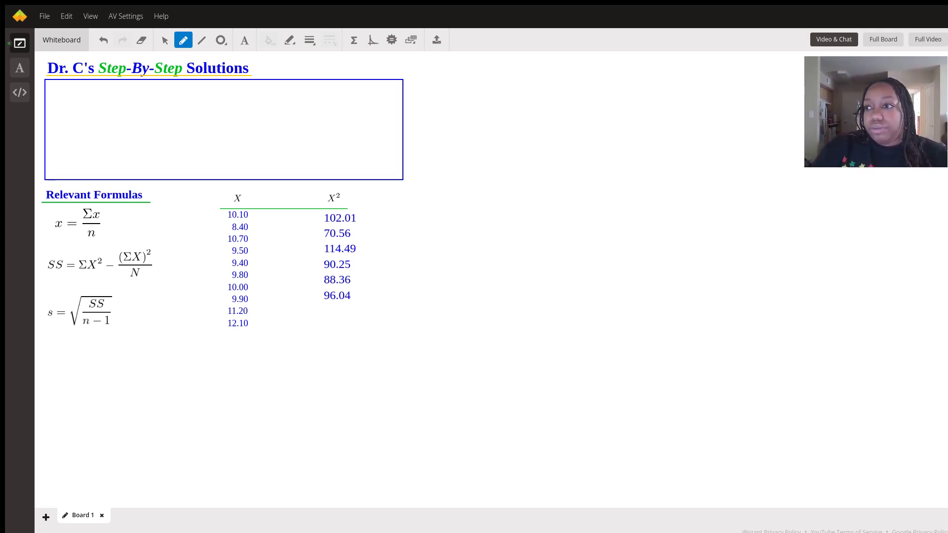
{"action": "type", "text": "100 "}
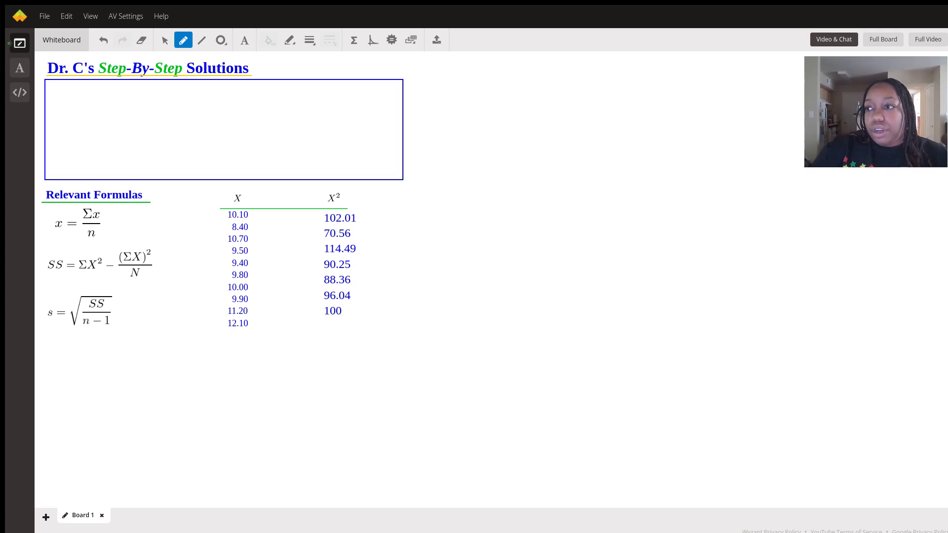
{"action": "type", "text": "98.01 "}
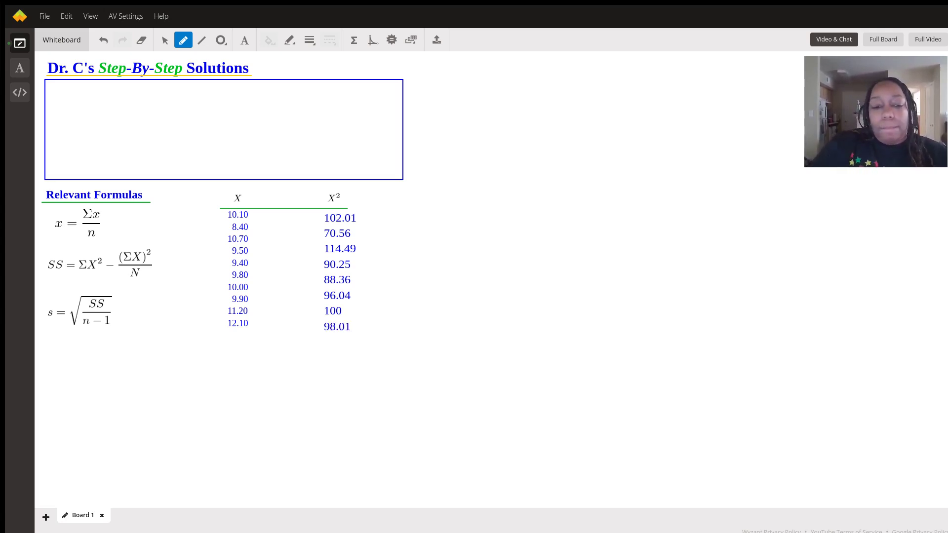
{"action": "type", "text": "125.44 "}
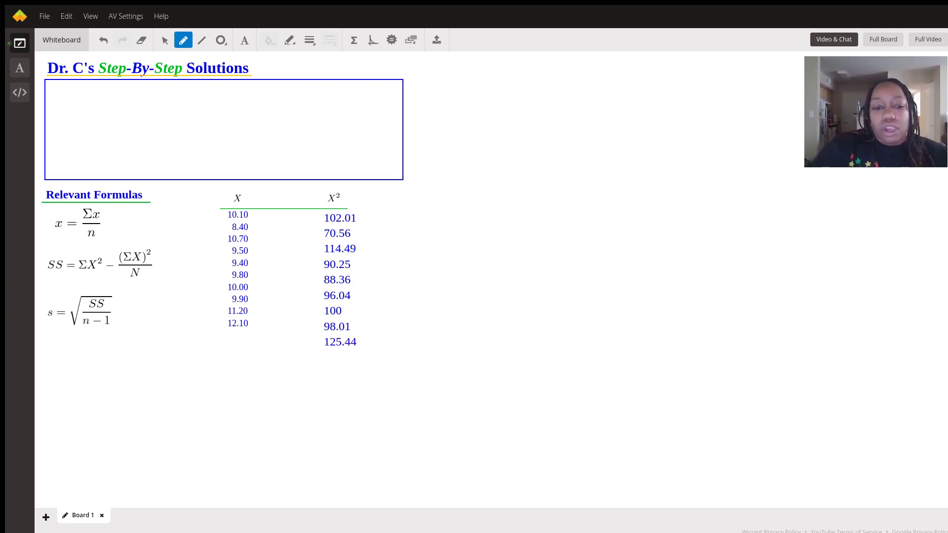
{"action": "type", "text": "146"}
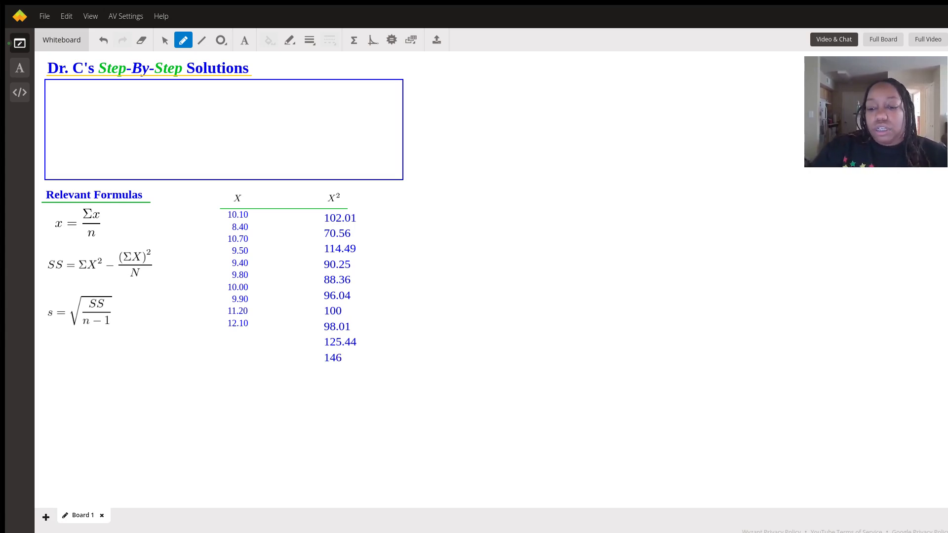
{"action": "type", "text": ".41"}
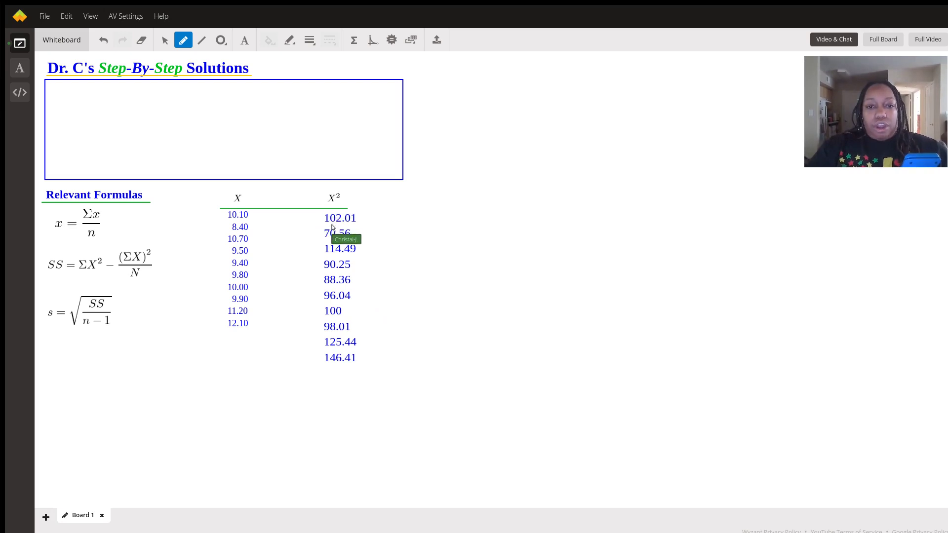
Scale the X² text block so each square lines up with its X row, undoing the misplaced move
{"action": "left_click_drag", "start_coordinate": [336, 242], "coordinate": [343, 309]}
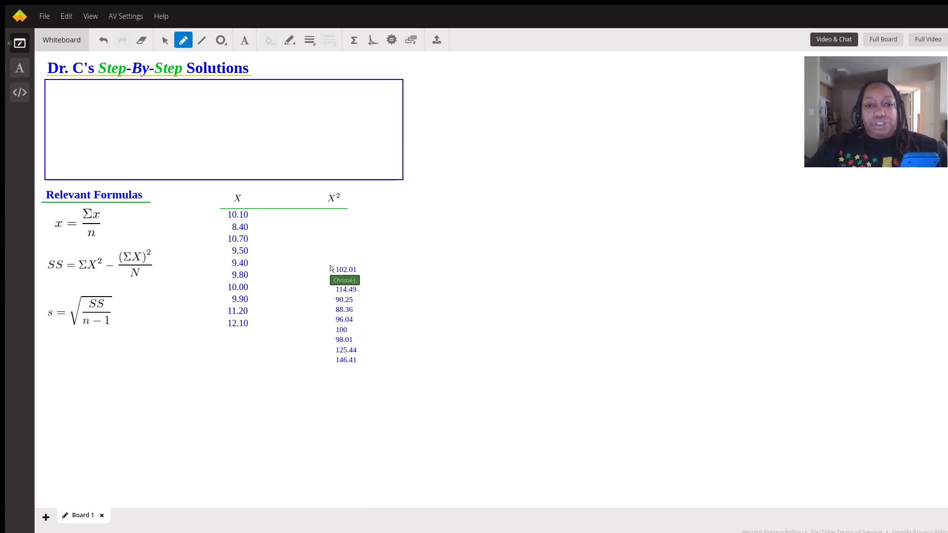
{"action": "key", "text": "ctrl+z"}
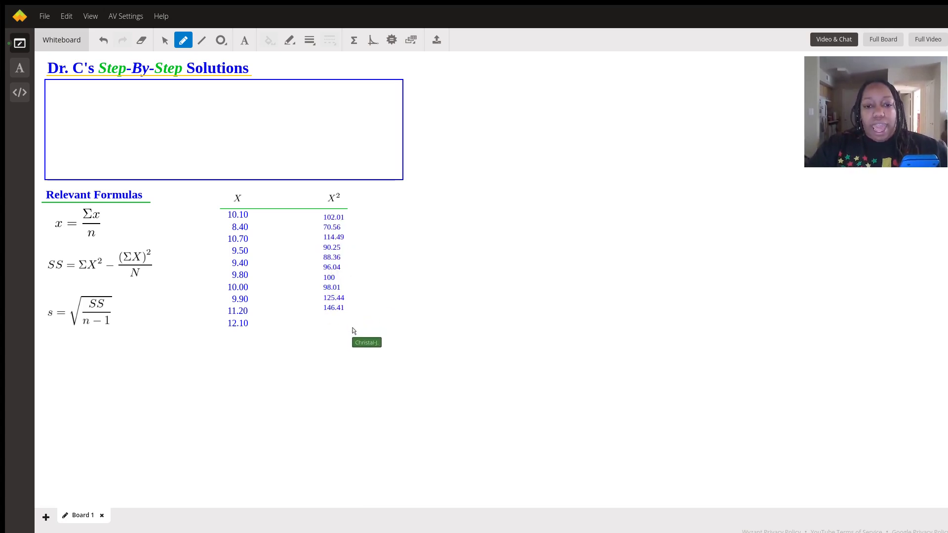
{"action": "key", "text": "ctrl+z"}
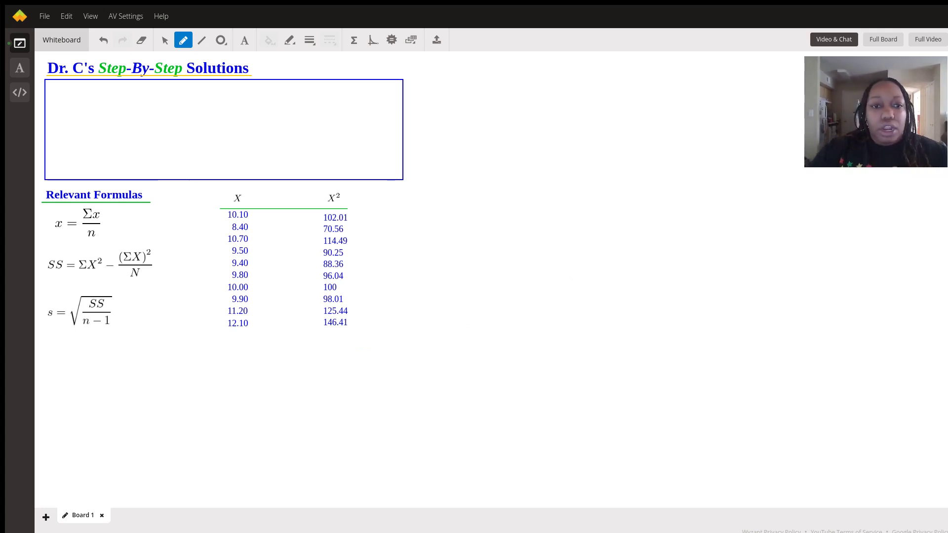
Paste the 1-Var Stats screenshot beside the title box and draw a green line under both columns
{"action": "key", "text": "ctrl+v"}
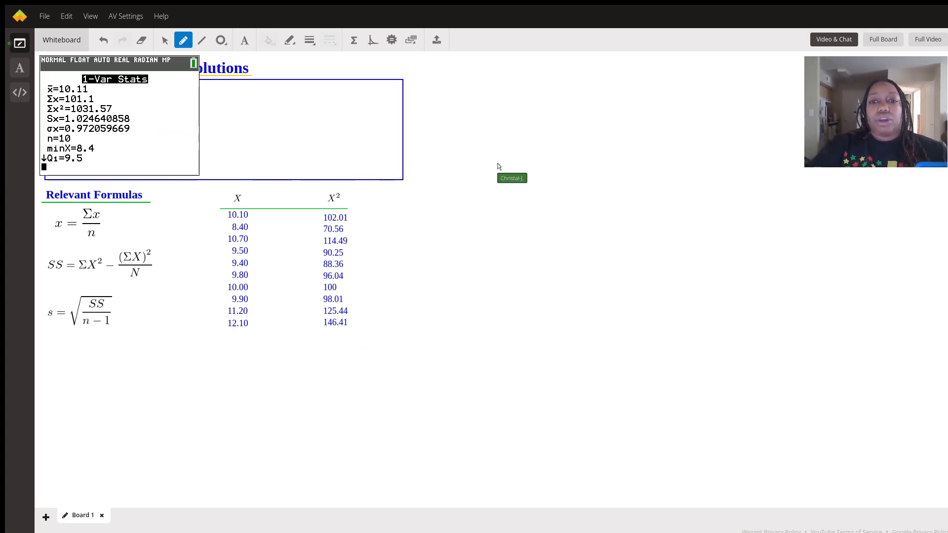
{"action": "left_click", "coordinate": [526, 139]}
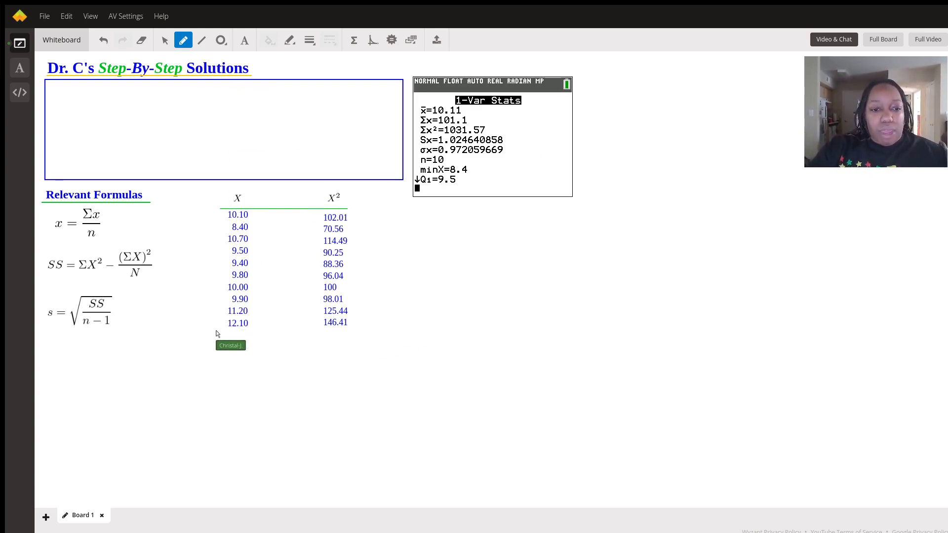
{"action": "left_click_drag", "start_coordinate": [219, 331], "coordinate": [363, 332]}
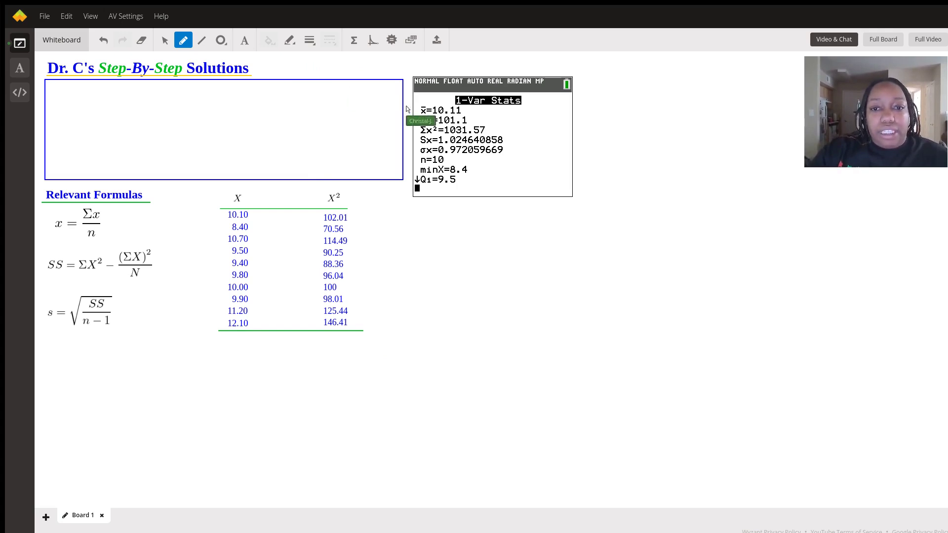
Write the totals 101.1 under the X column and 1031.57 under the X² column
{"action": "left_click_drag", "start_coordinate": [222, 343], "coordinate": [234, 342]}
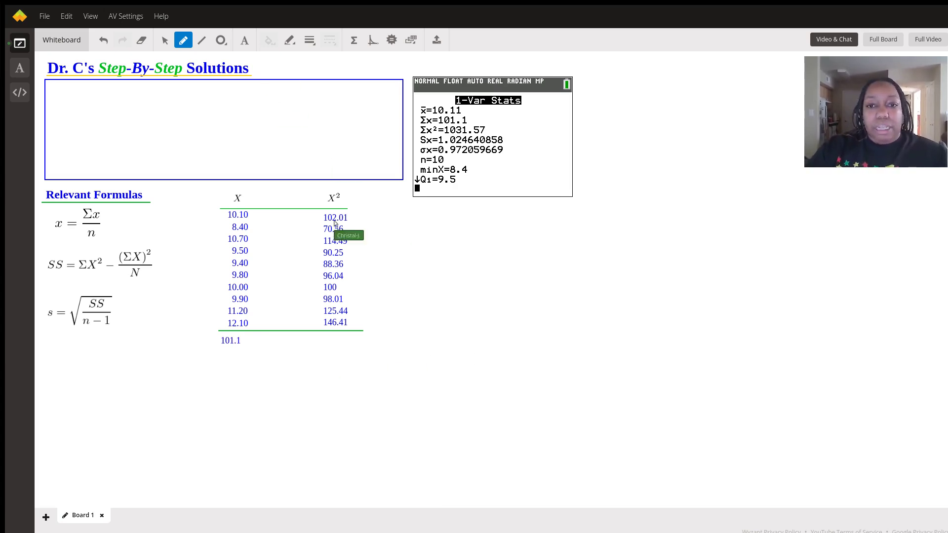
{"action": "left_click_drag", "start_coordinate": [326, 339], "coordinate": [345, 345]}
{"action": "left_click_drag", "start_coordinate": [350, 338], "coordinate": [347, 345]}
{"action": "left_click_drag", "start_coordinate": [350, 338], "coordinate": [352, 345]}
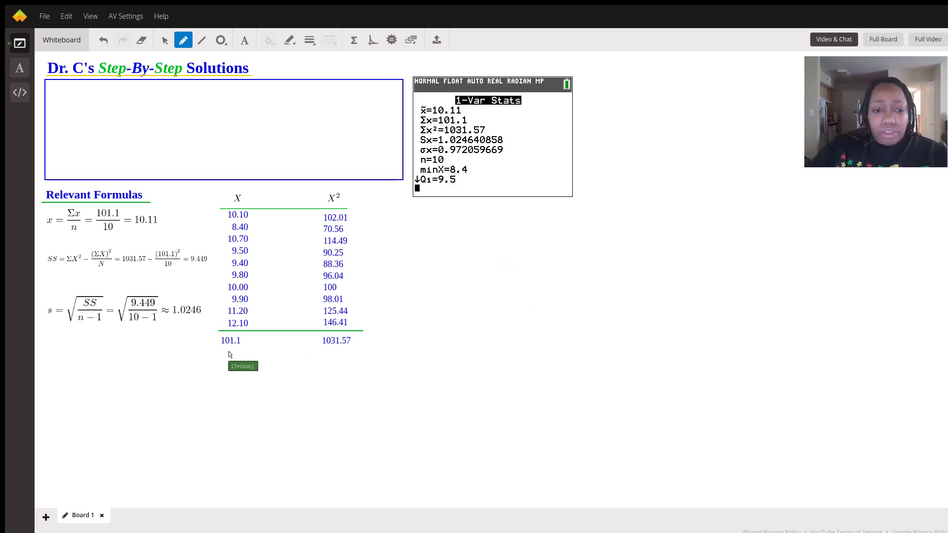
Nudge the 101.1 total slightly right so it sits beneath the X column
{"action": "left_click_drag", "start_coordinate": [227, 347], "coordinate": [235, 346]}
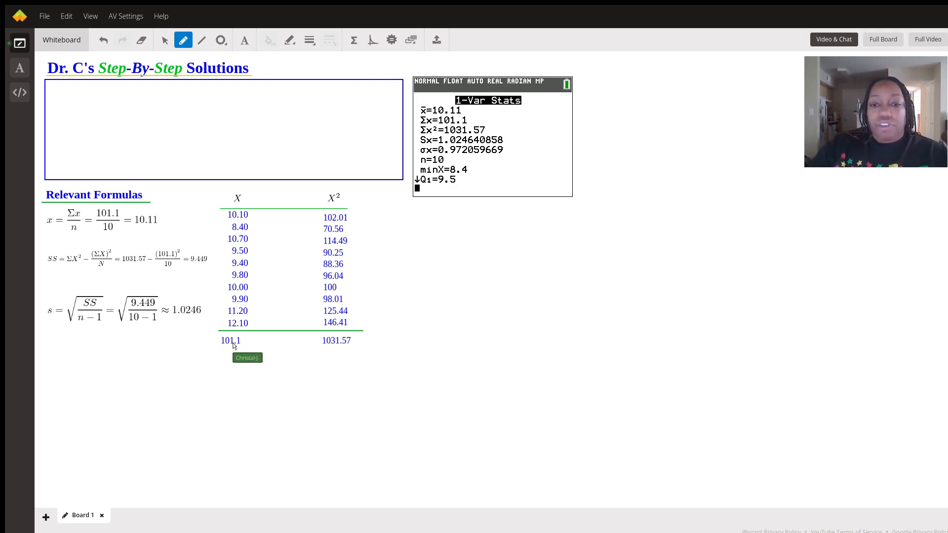